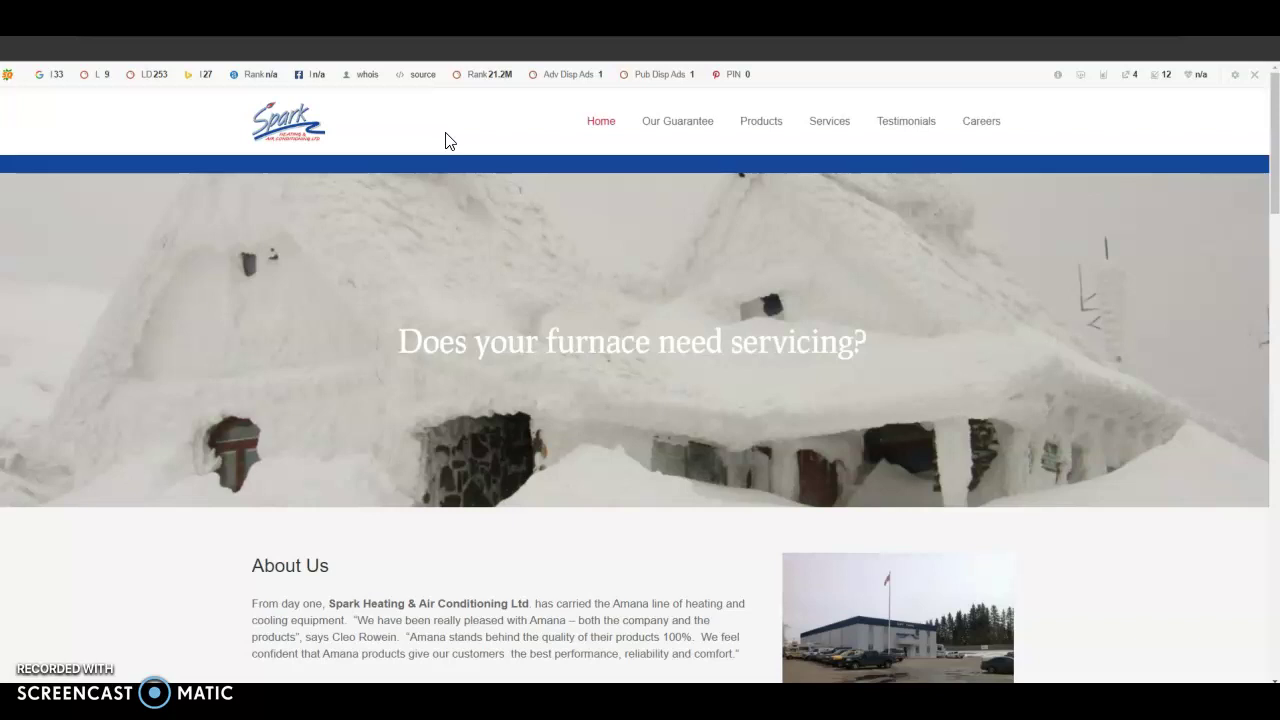
Check the file names of the building and van photos, cancelling each save dialog
left_click(641, 286)
scroll(689, 451, "down", 2)
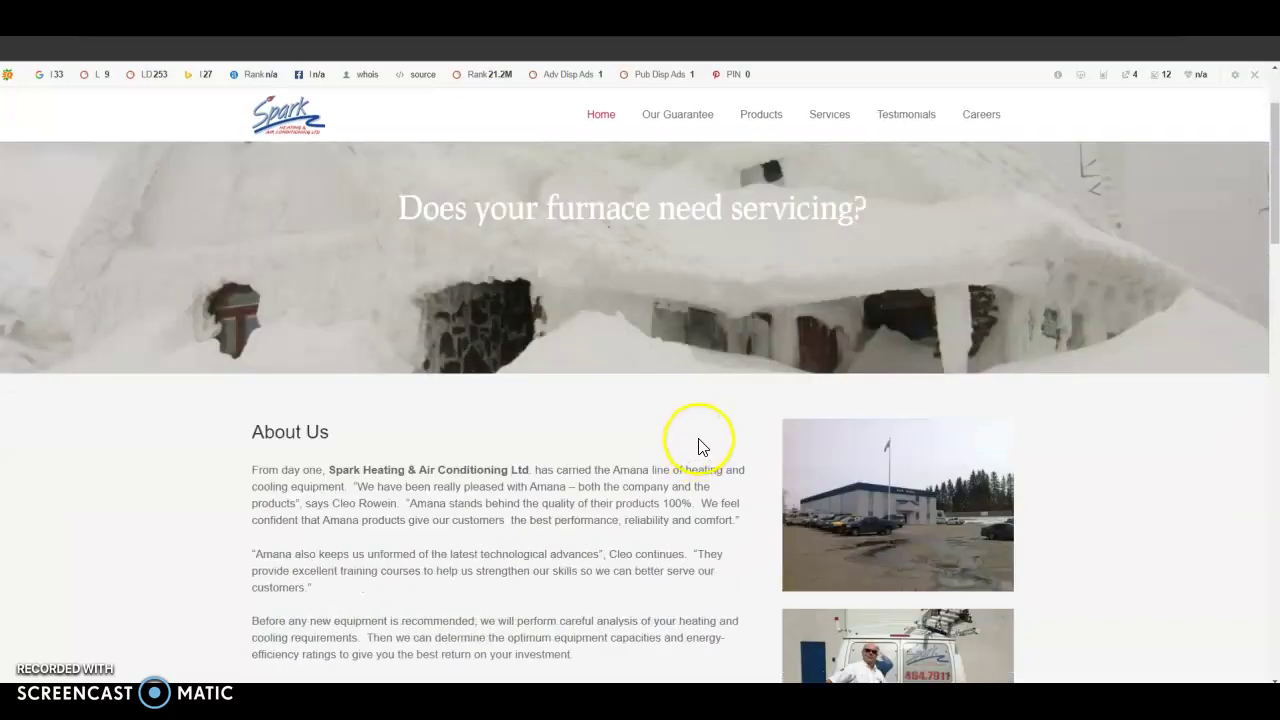
scroll(697, 430, "down", 2)
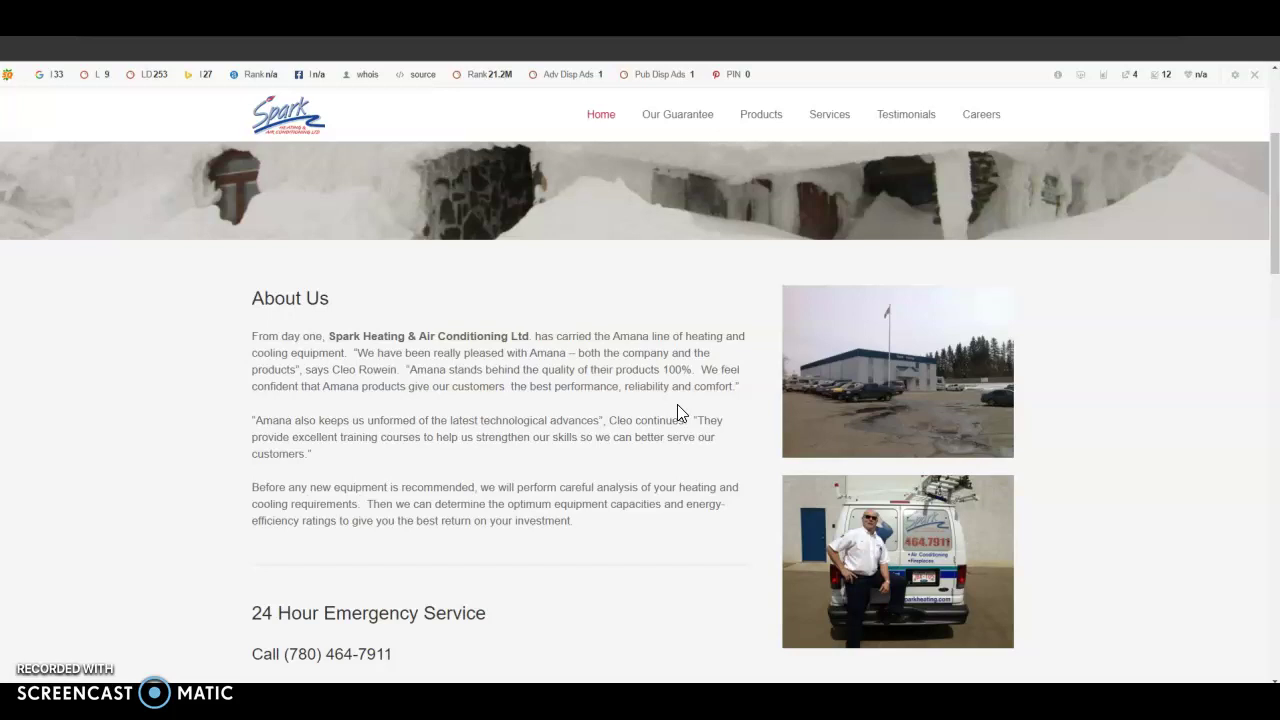
right_click(942, 367)
left_click(977, 396)
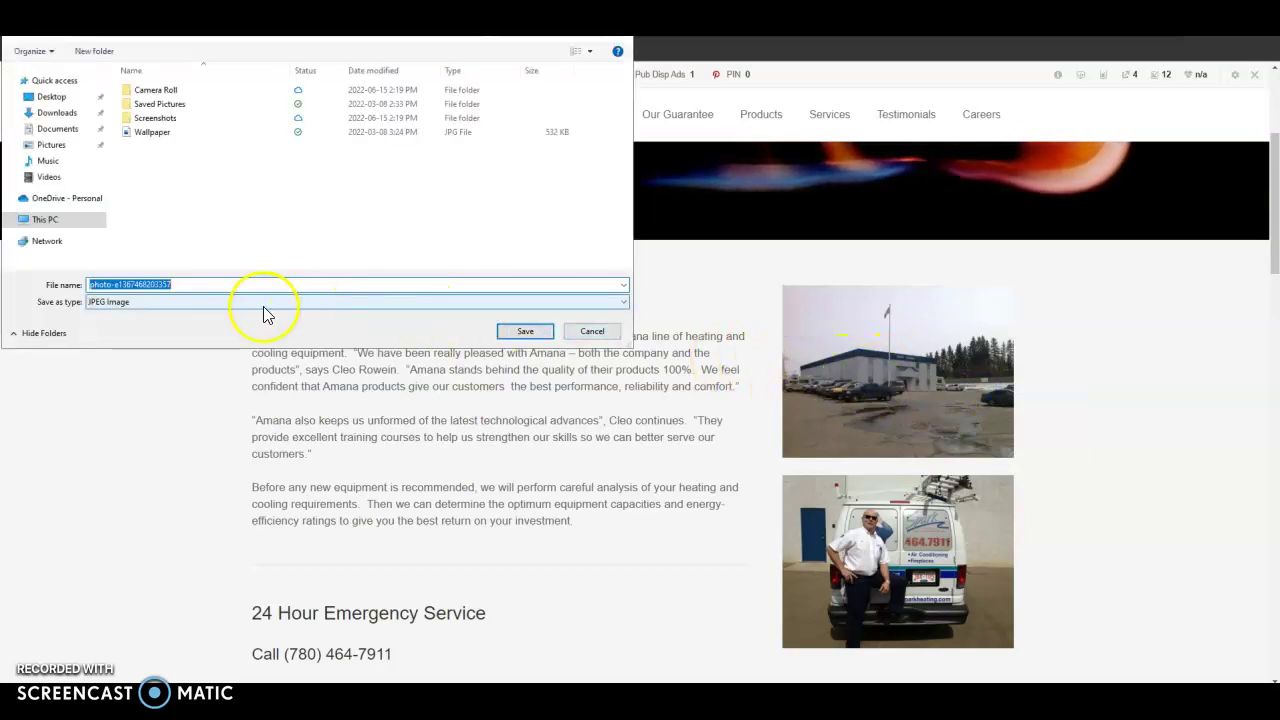
left_click(592, 331)
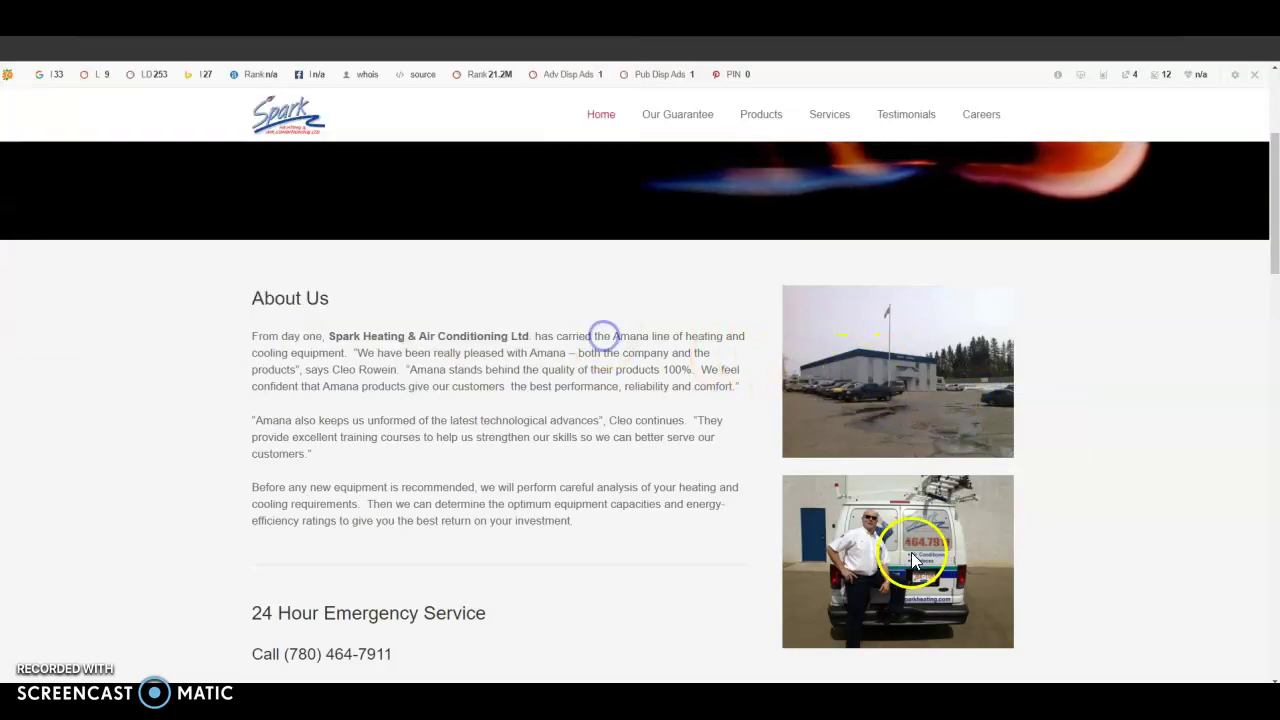
right_click(907, 554)
left_click(956, 577)
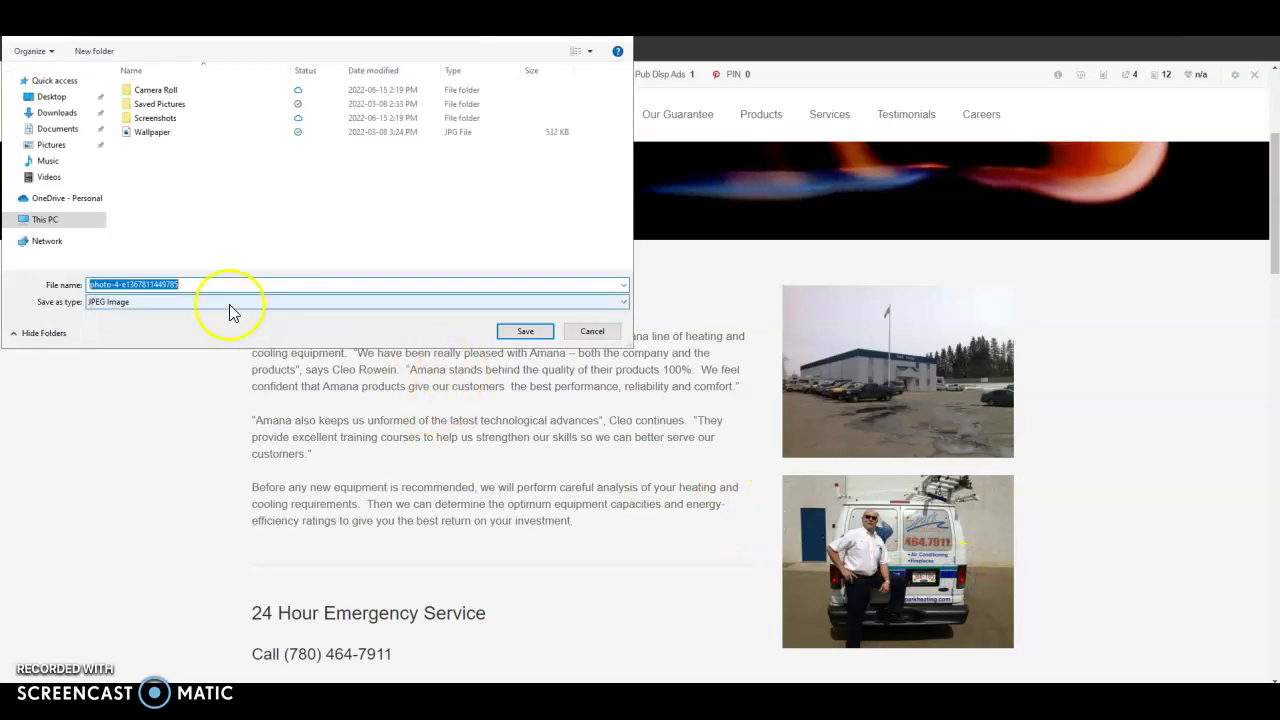
left_click(578, 331)
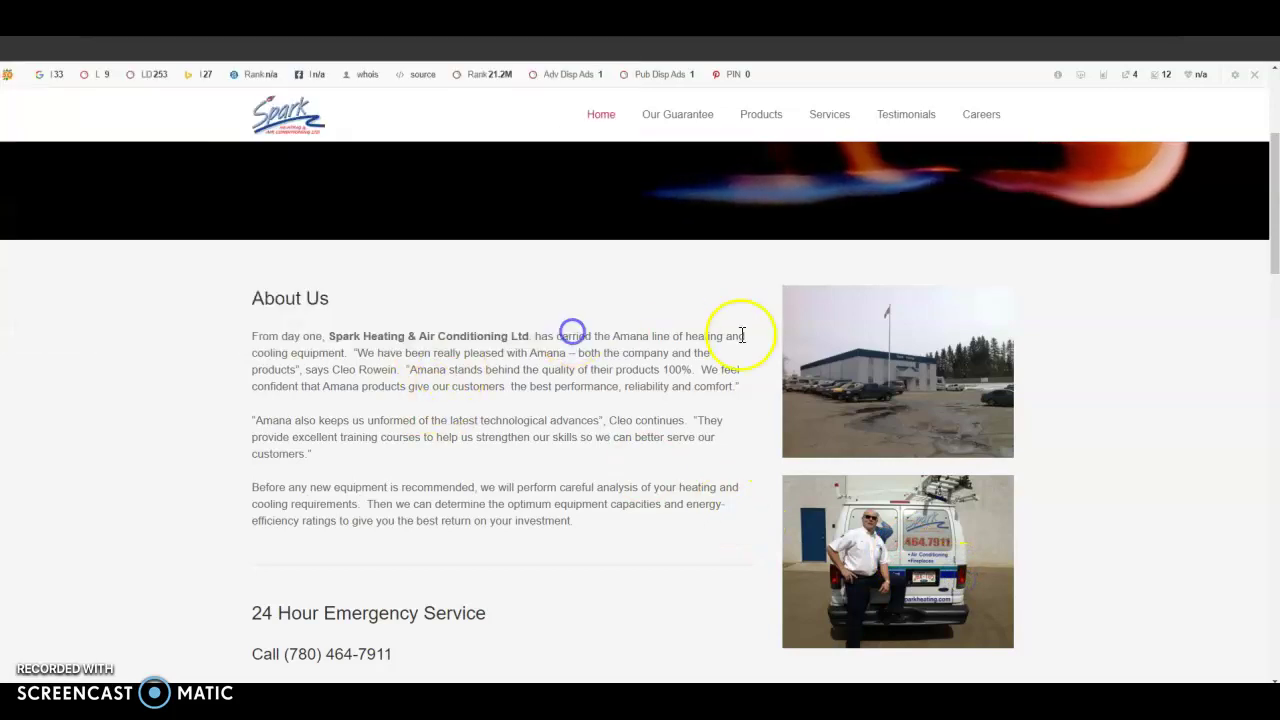
Scroll down the homepage to the Contact Us section and back up to the top
scroll(786, 347, "up", 2)
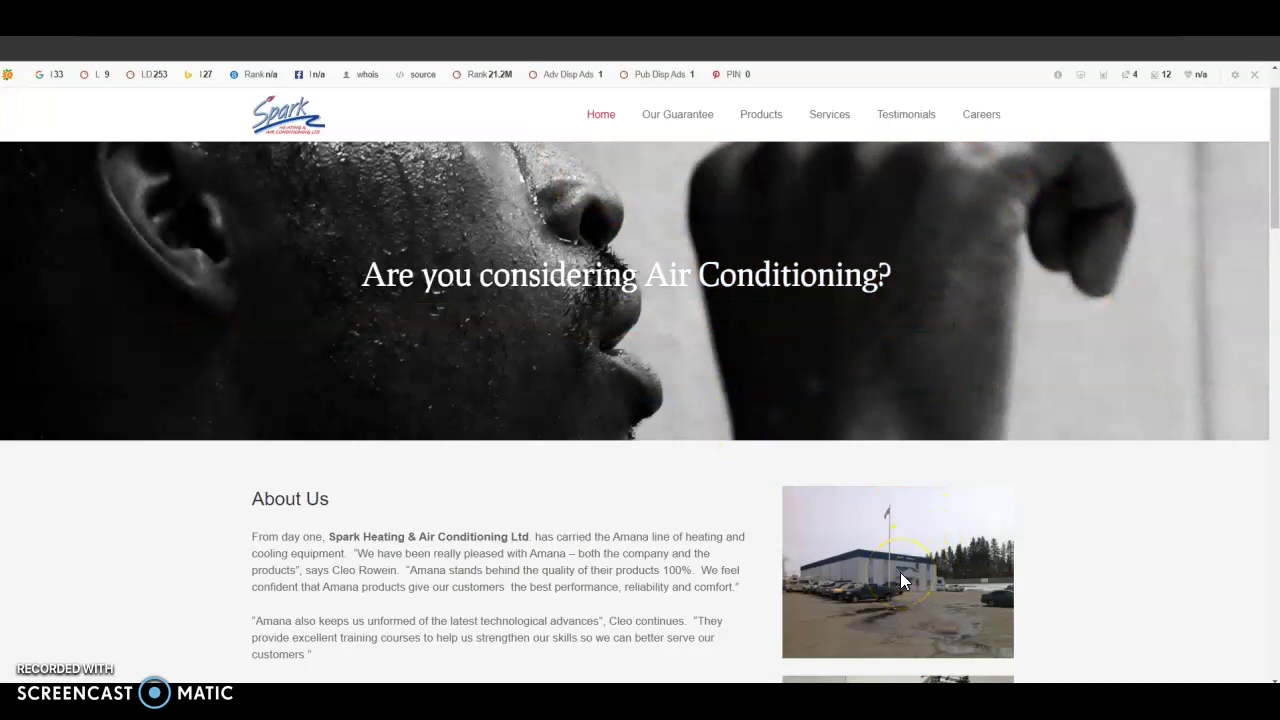
scroll(900, 572, "down", 2)
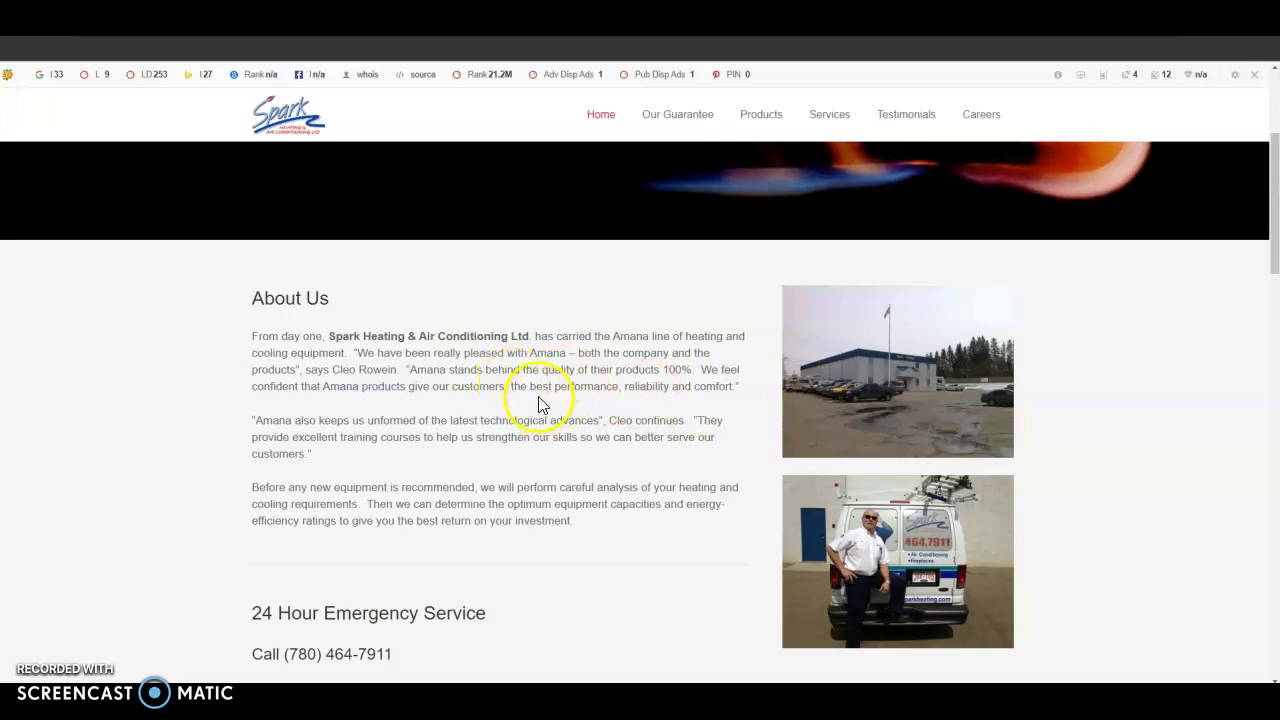
scroll(538, 403, "down", 1)
scroll(538, 403, "down", 15)
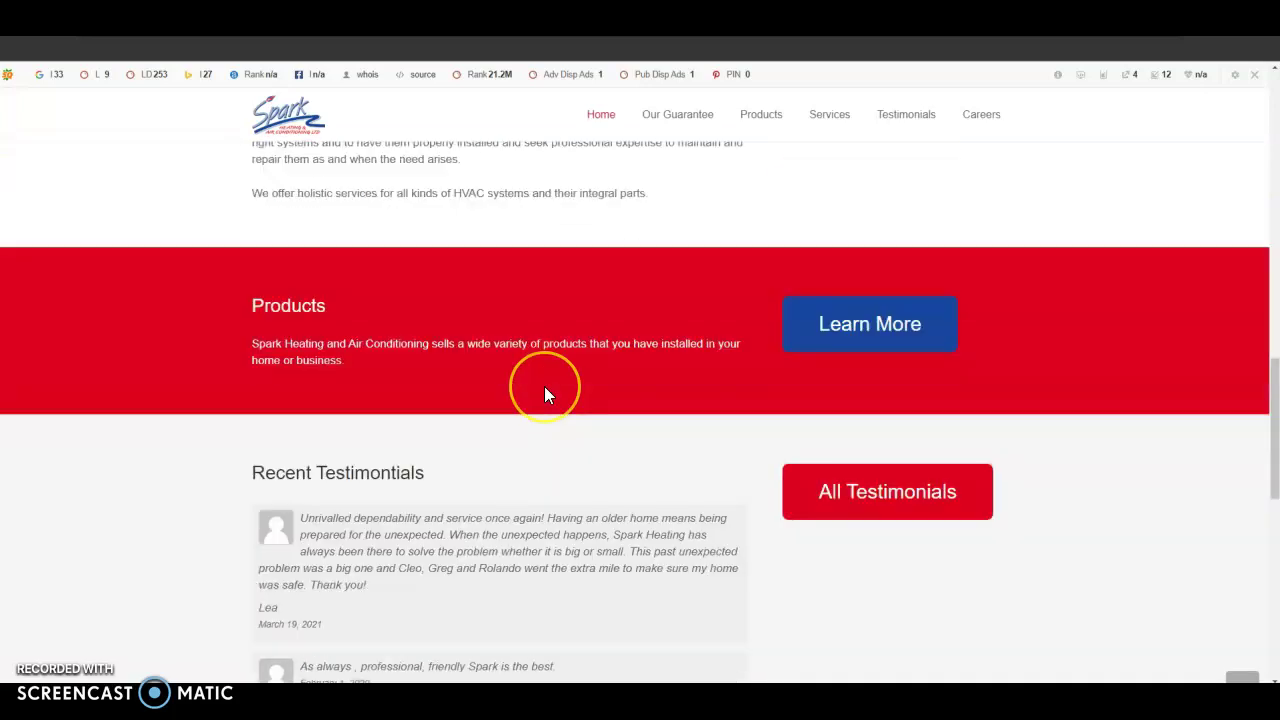
scroll(544, 394, "down", 7)
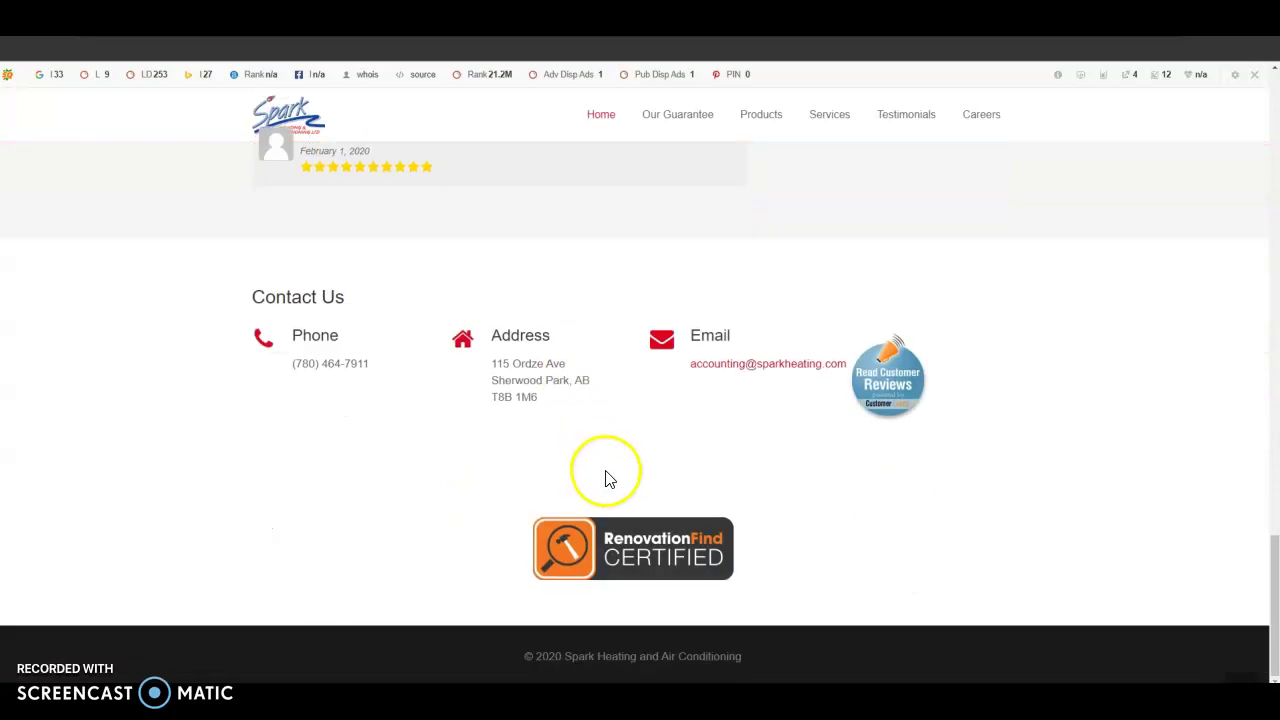
scroll(606, 477, "up", 5)
scroll(610, 477, "up", 12)
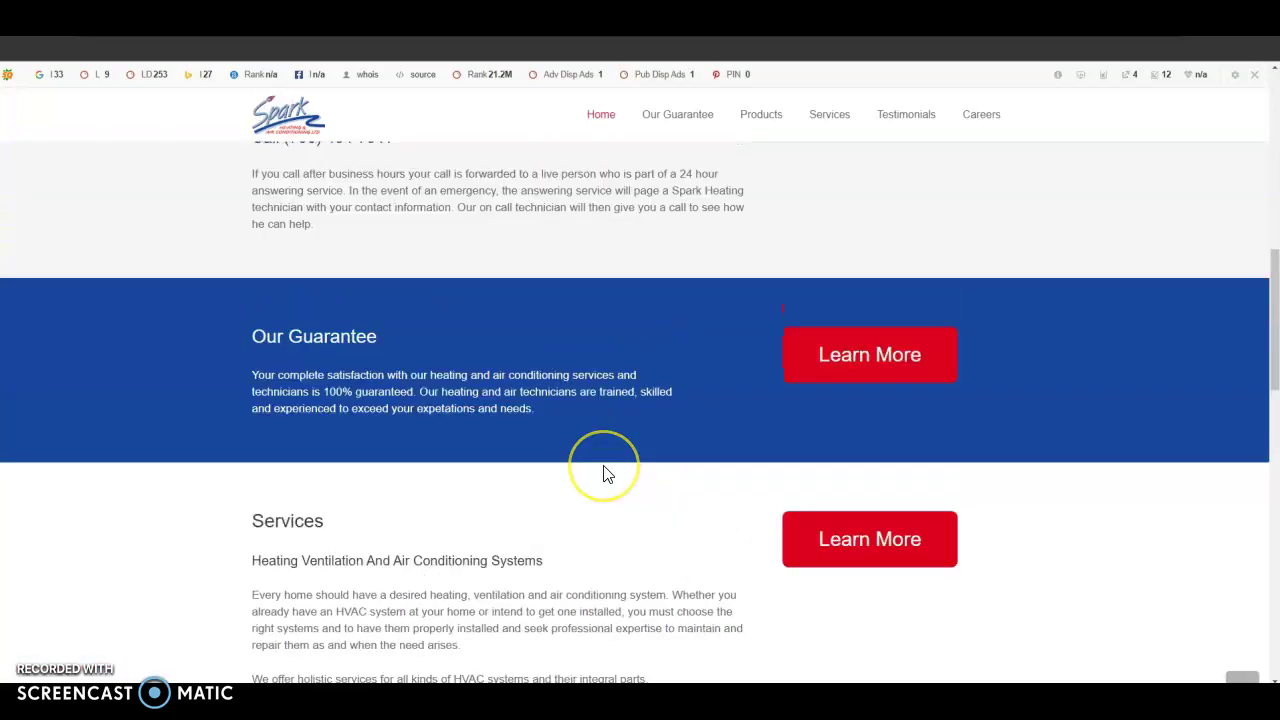
scroll(606, 473, "up", 6)
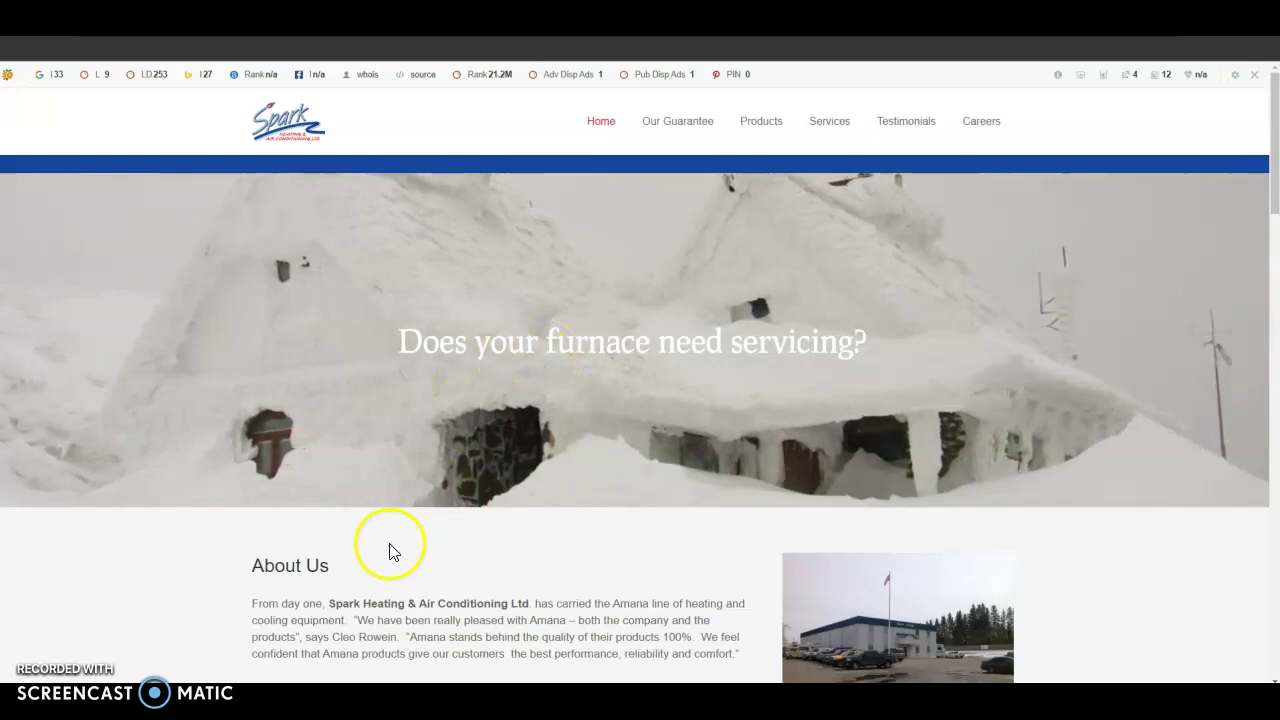
key("alt+Left")
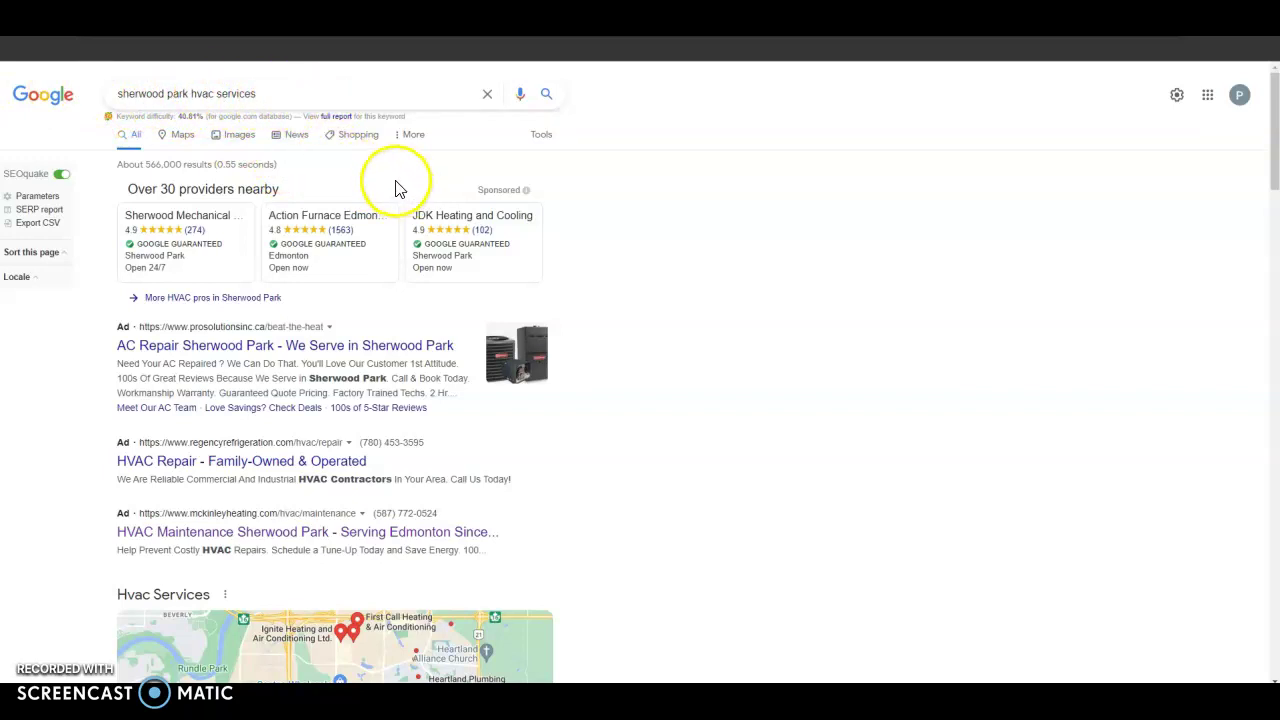
mouse_move(345, 246)
mouse_move(417, 237)
mouse_move(284, 241)
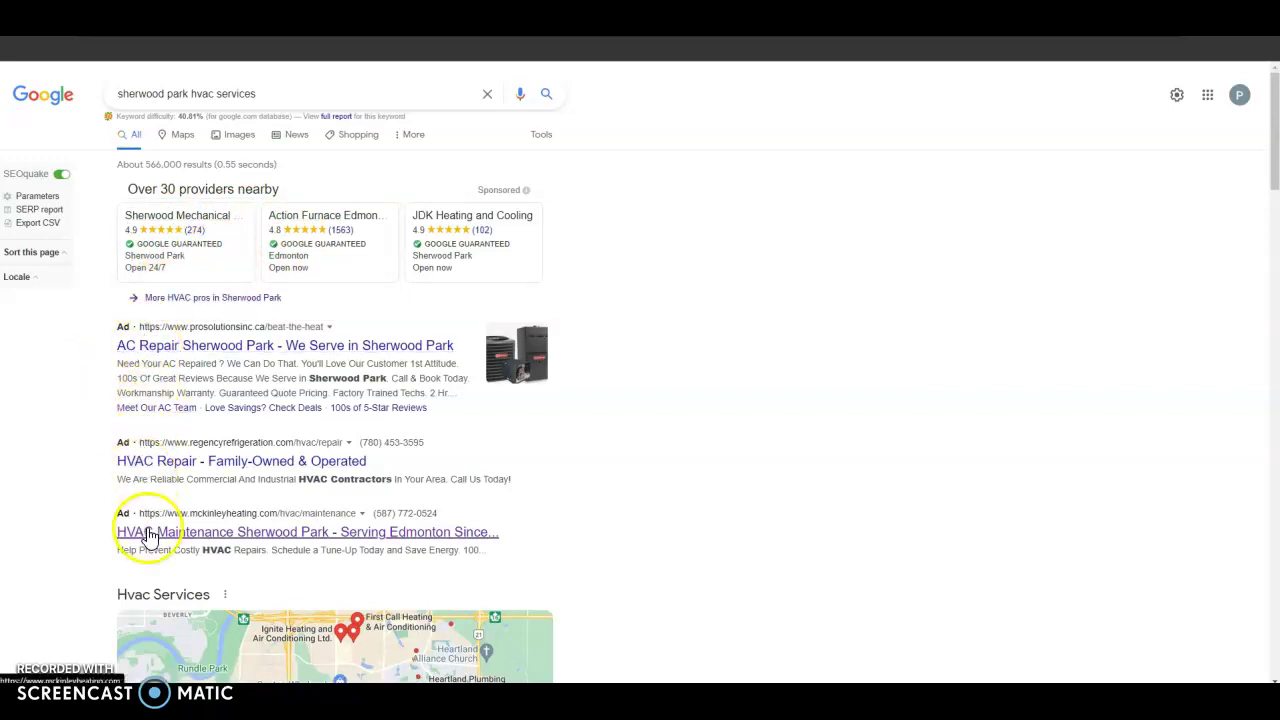
scroll(390, 466, "down", 2)
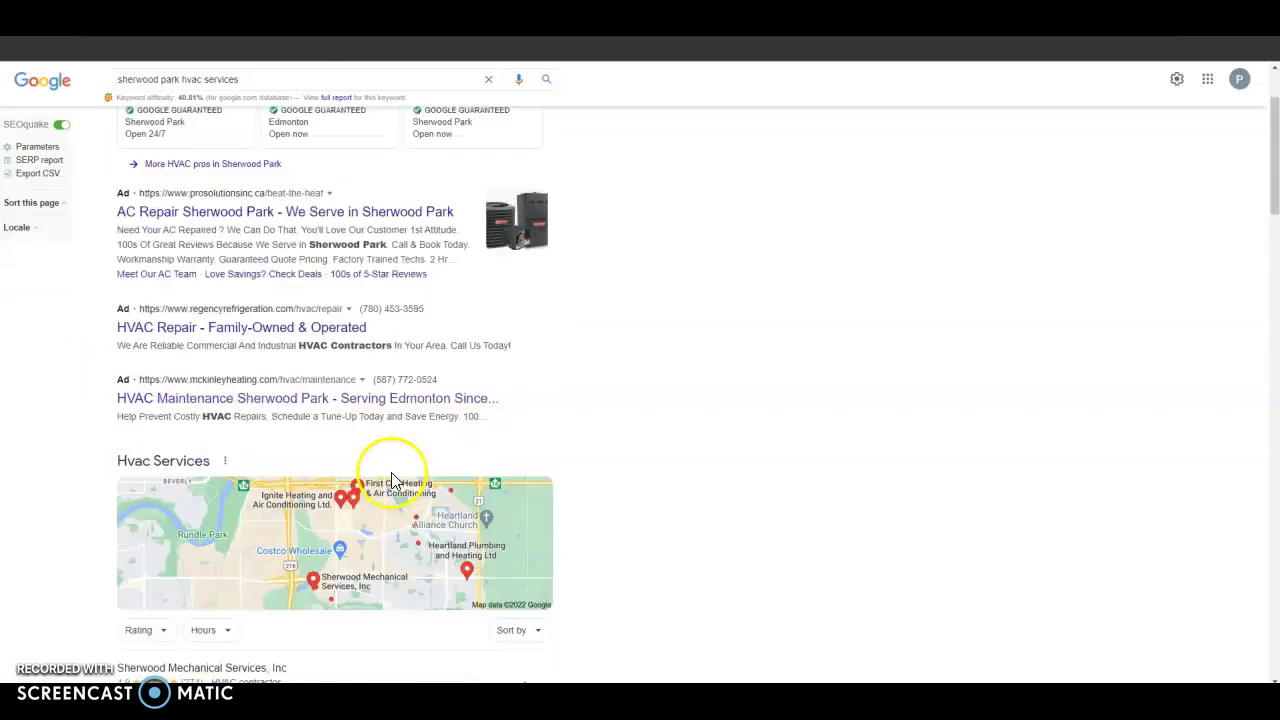
scroll(437, 403, "down", 2)
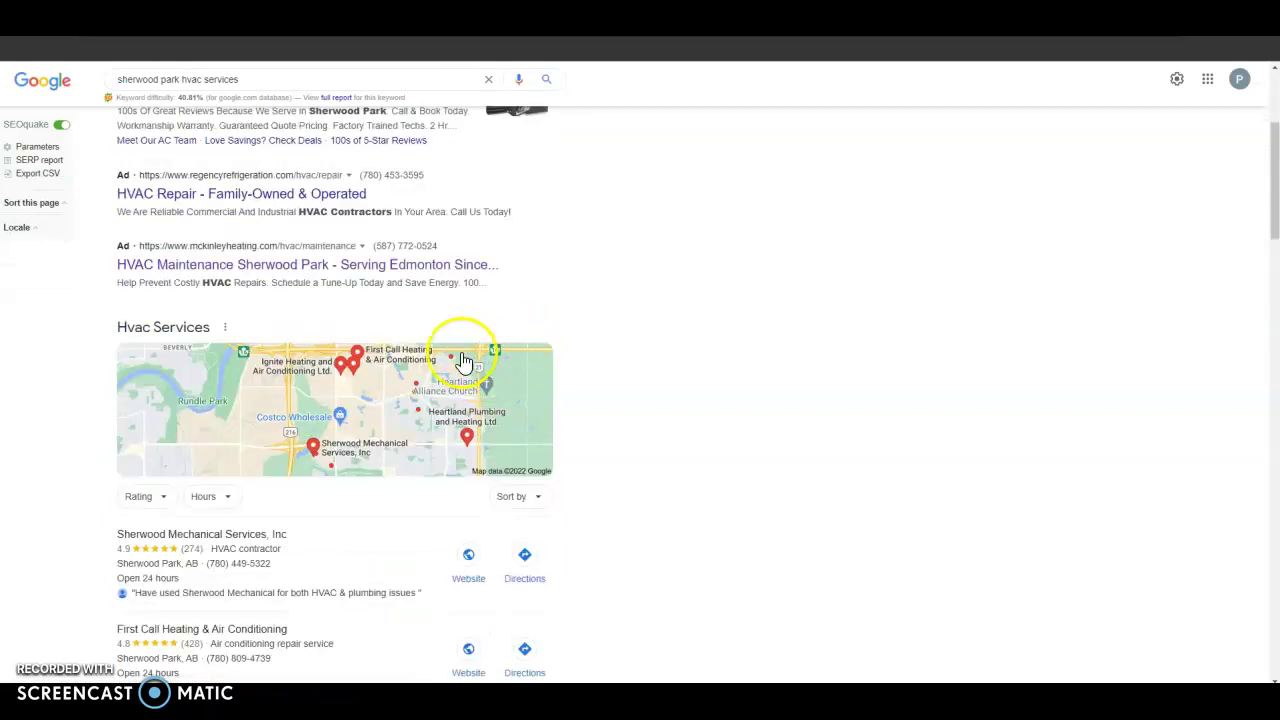
scroll(423, 400, "down", 2)
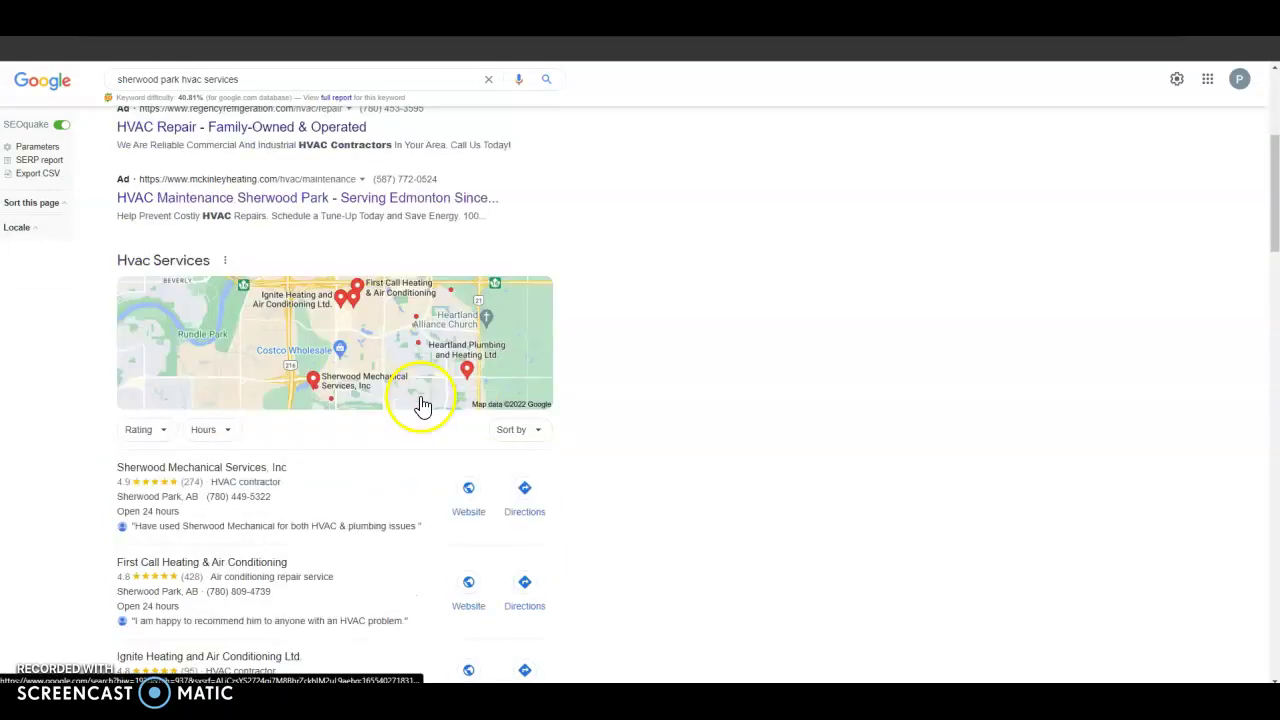
scroll(415, 383, "down", 1)
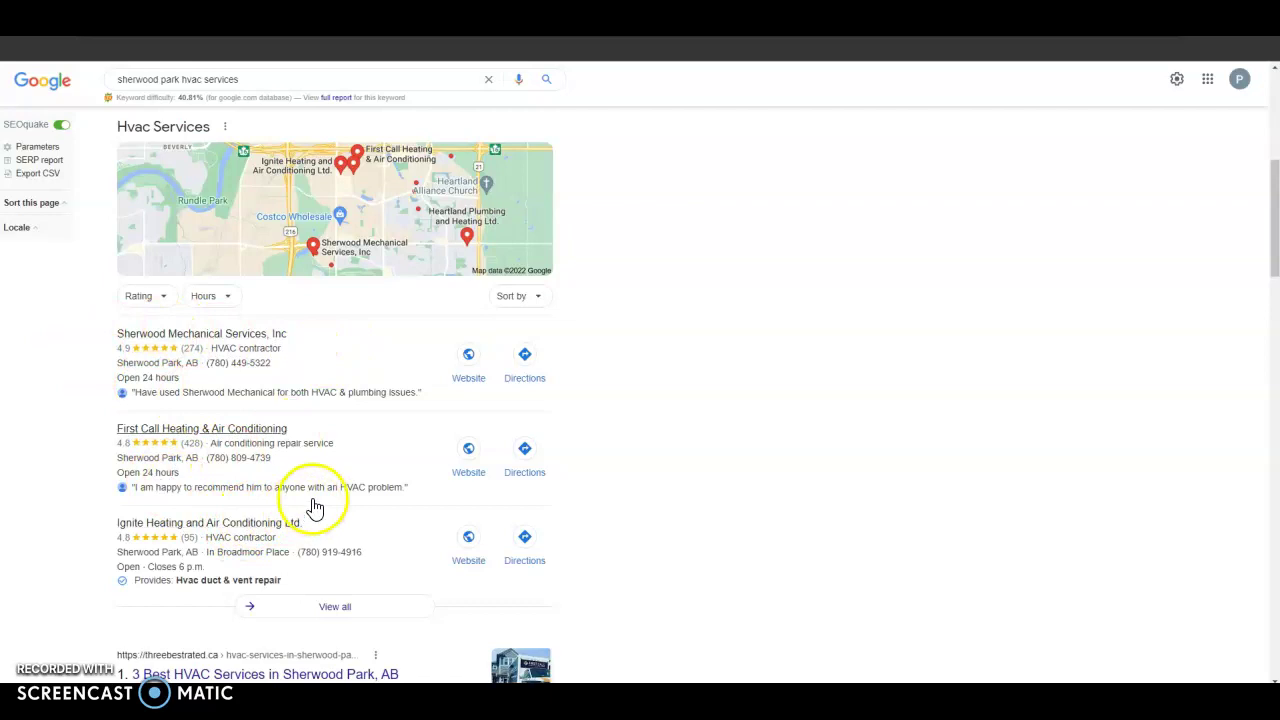
Scroll down the Google results to the organic listings for sherwood park hvac services
scroll(375, 470, "down", 2)
scroll(380, 468, "down", 2)
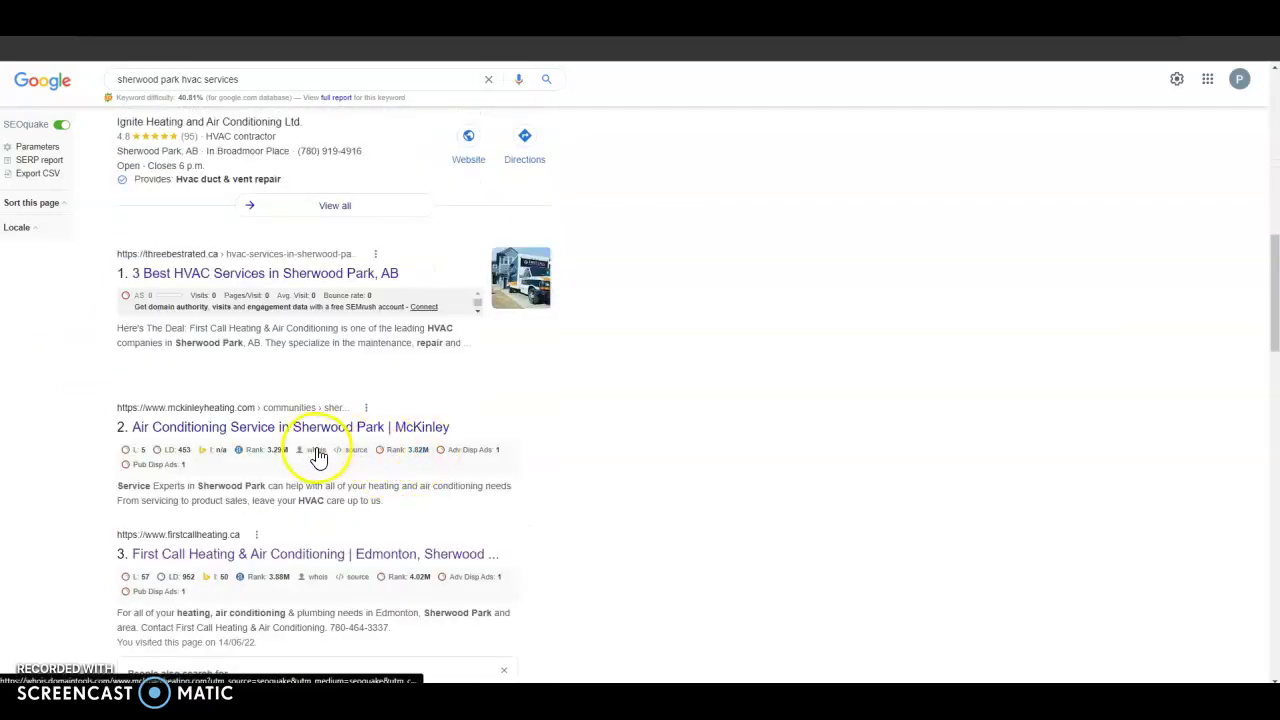
scroll(320, 457, "down", 1)
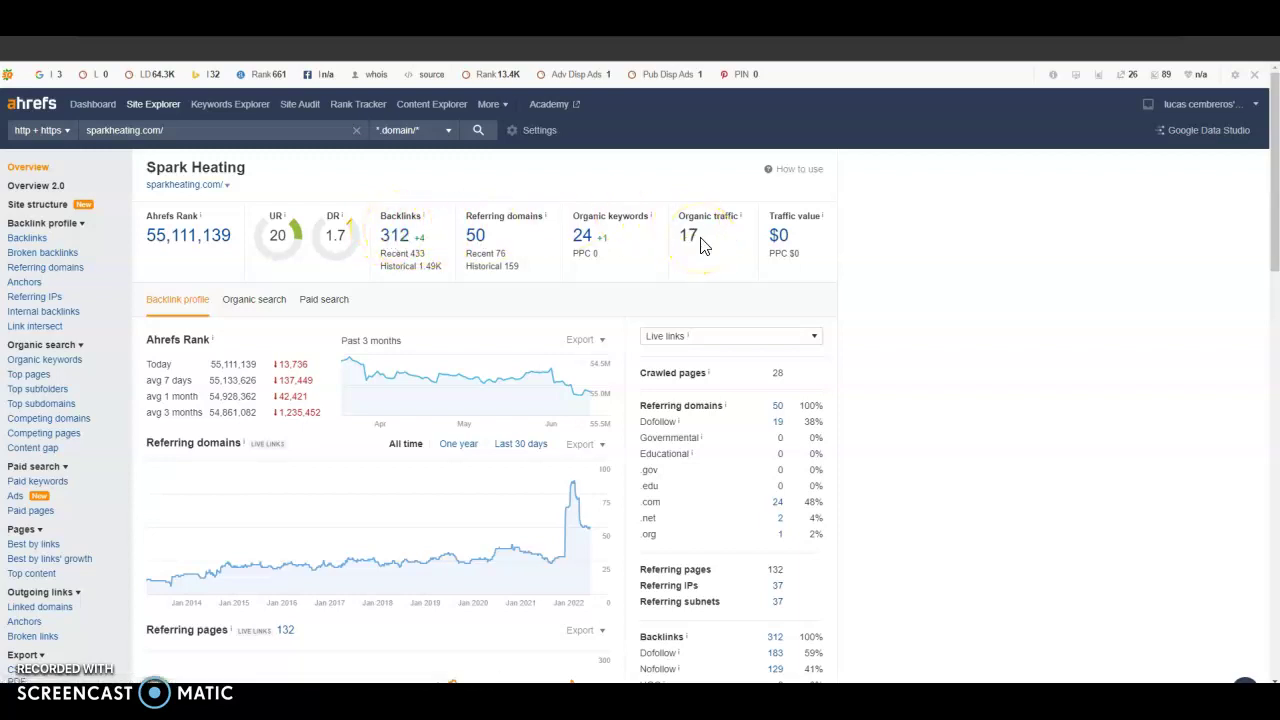
Load igniteheating.ca in Site Explorer and open its list of 249 referring domains
left_click(716, 82)
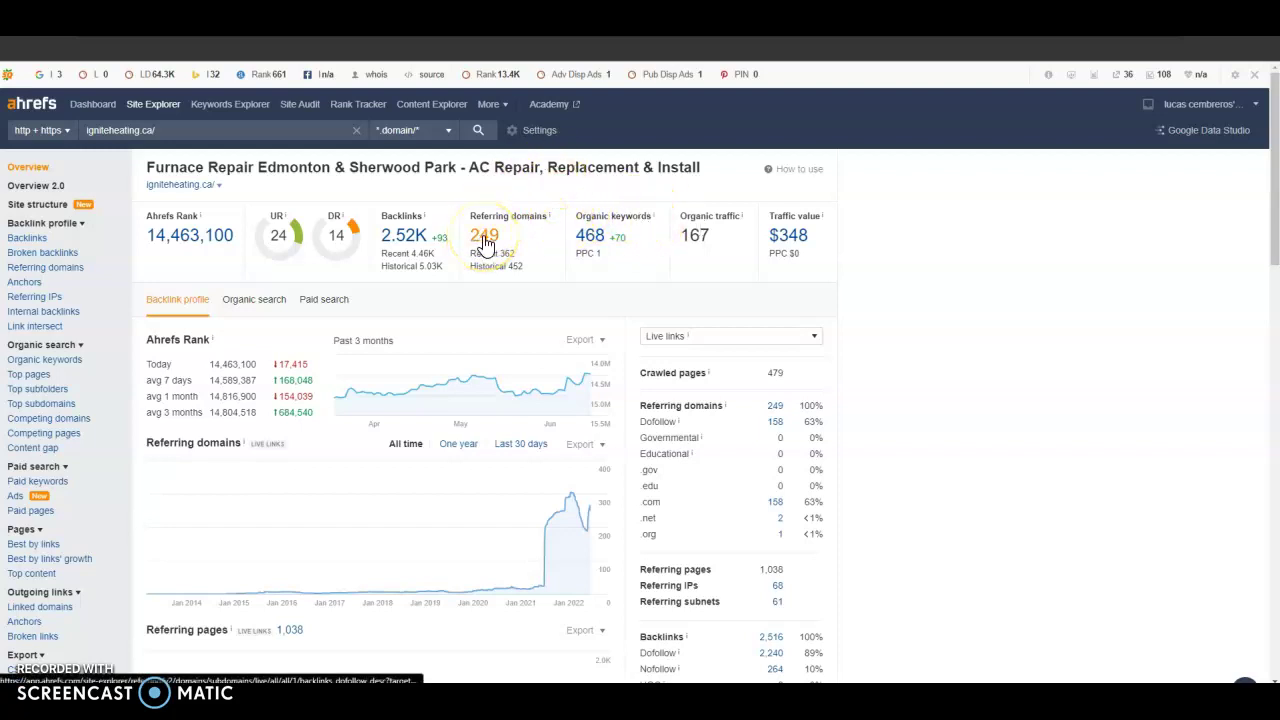
left_click(414, 286)
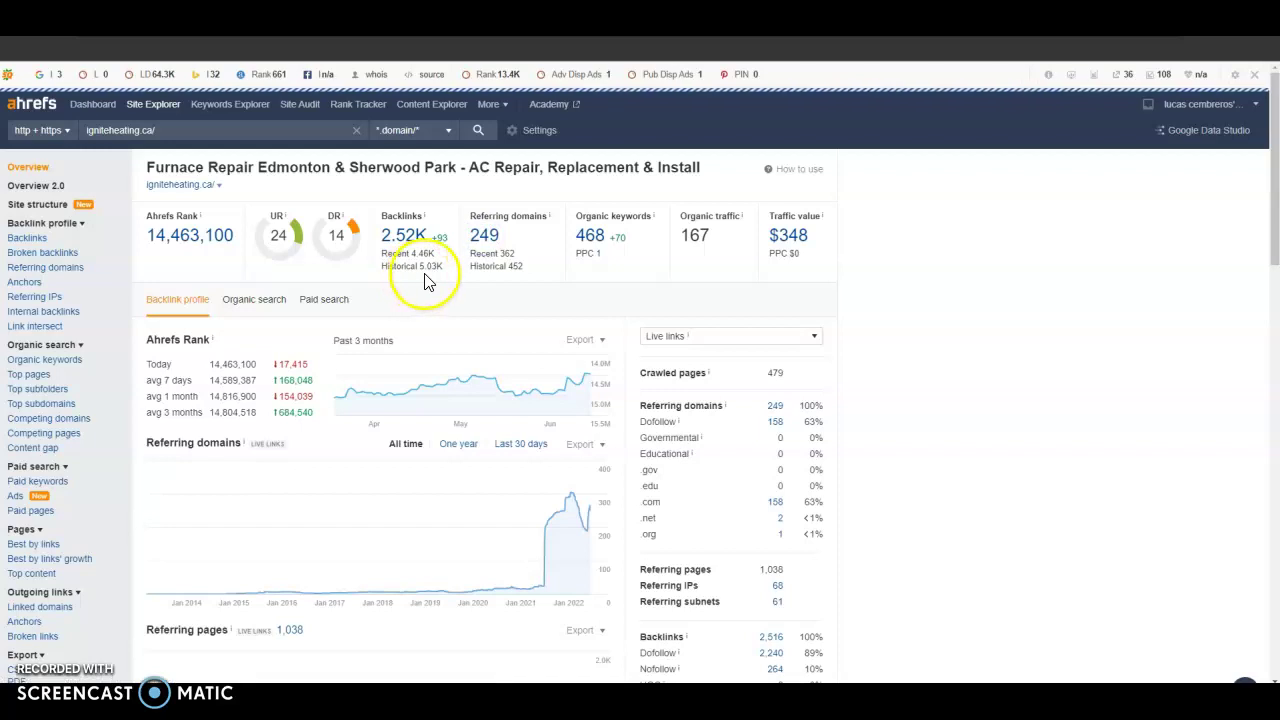
left_click(517, 207)
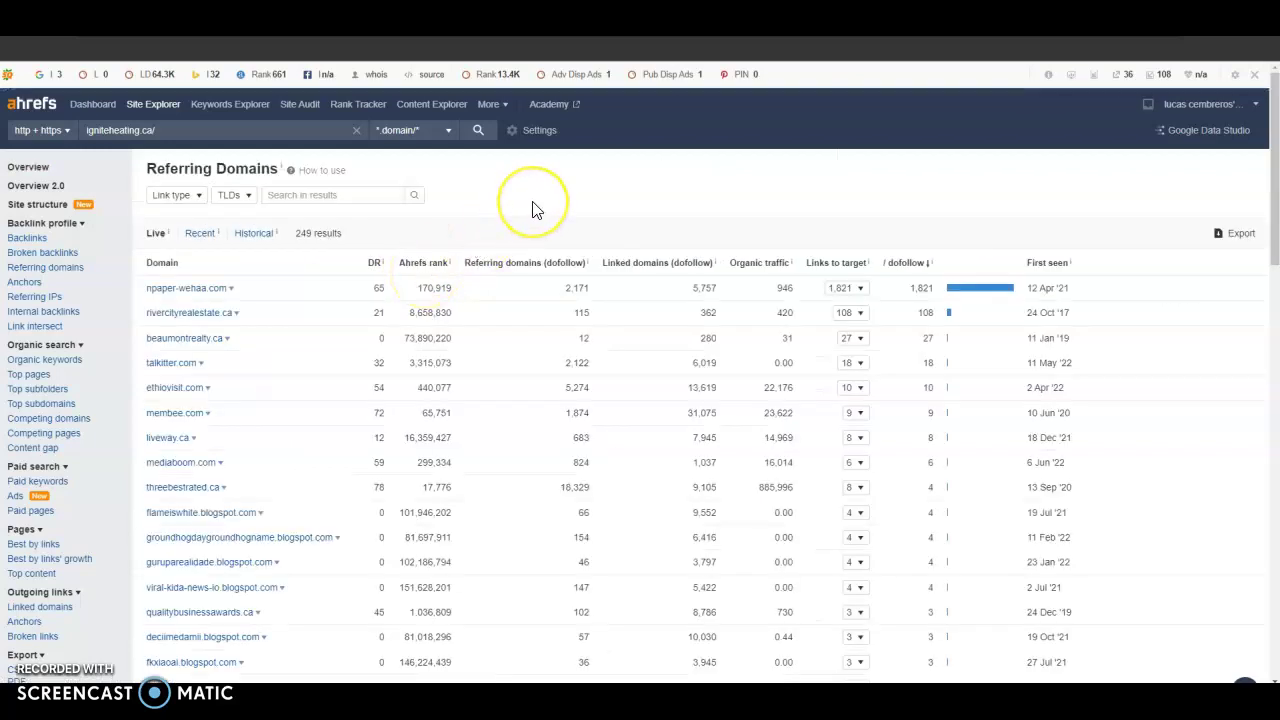
left_click(408, 363)
scroll(363, 363, "down", 5)
scroll(350, 343, "up", 2)
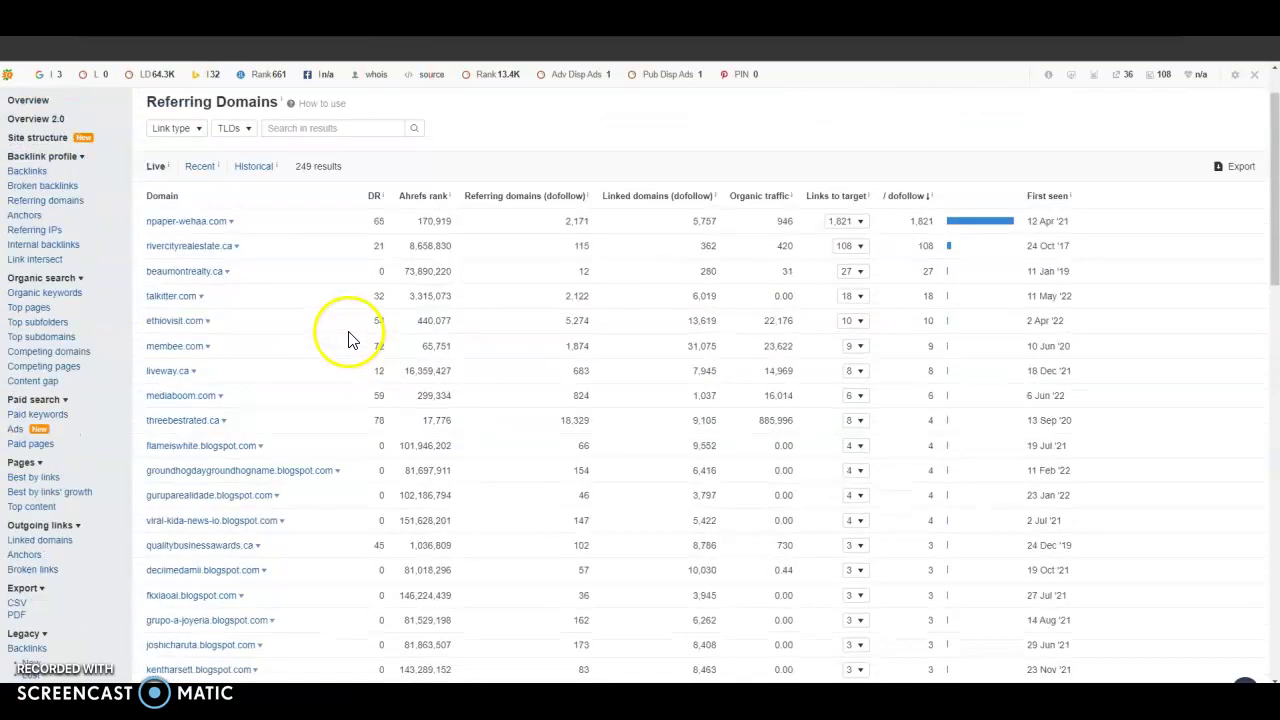
scroll(350, 340, "up", 3)
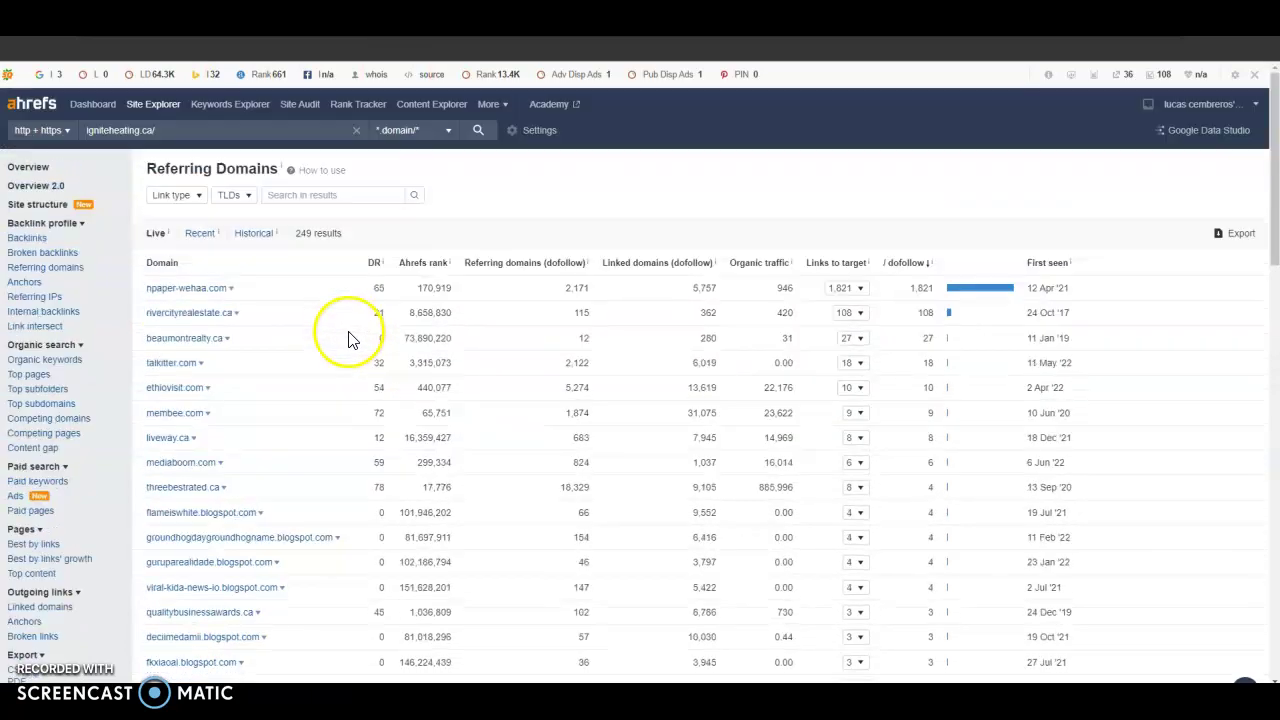
left_click(517, 181)
Switch back to the Spark Heating homepage with the 'We can help.' banner
key("ctrl+Tab")
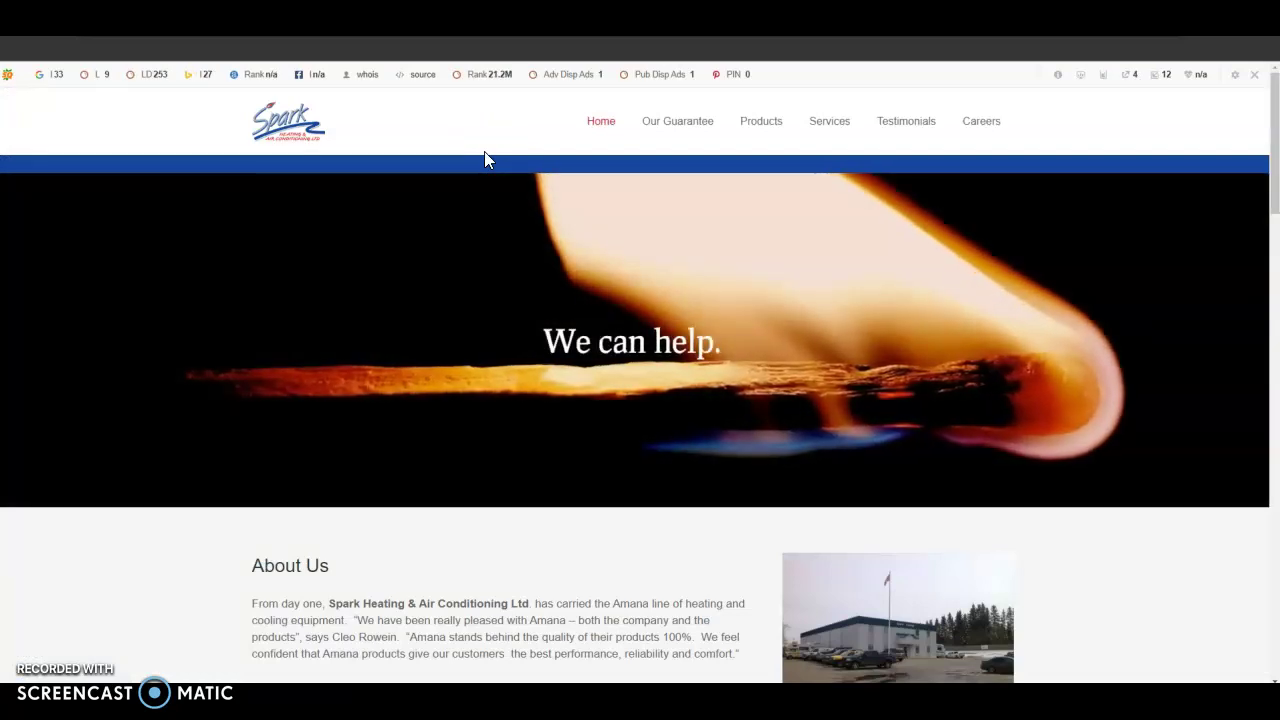
left_click(698, 186)
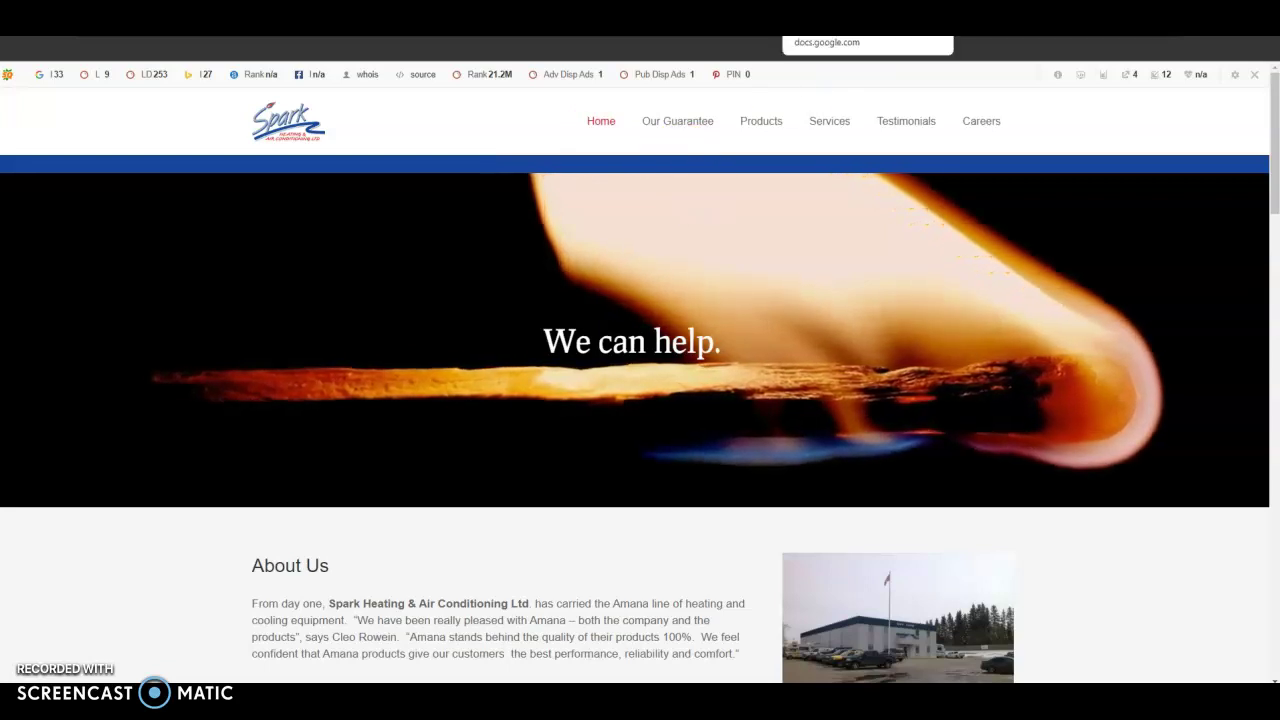
Switch to the 'Screencast Info' Google Doc with the deep dive call contact details
left_click(860, 22)
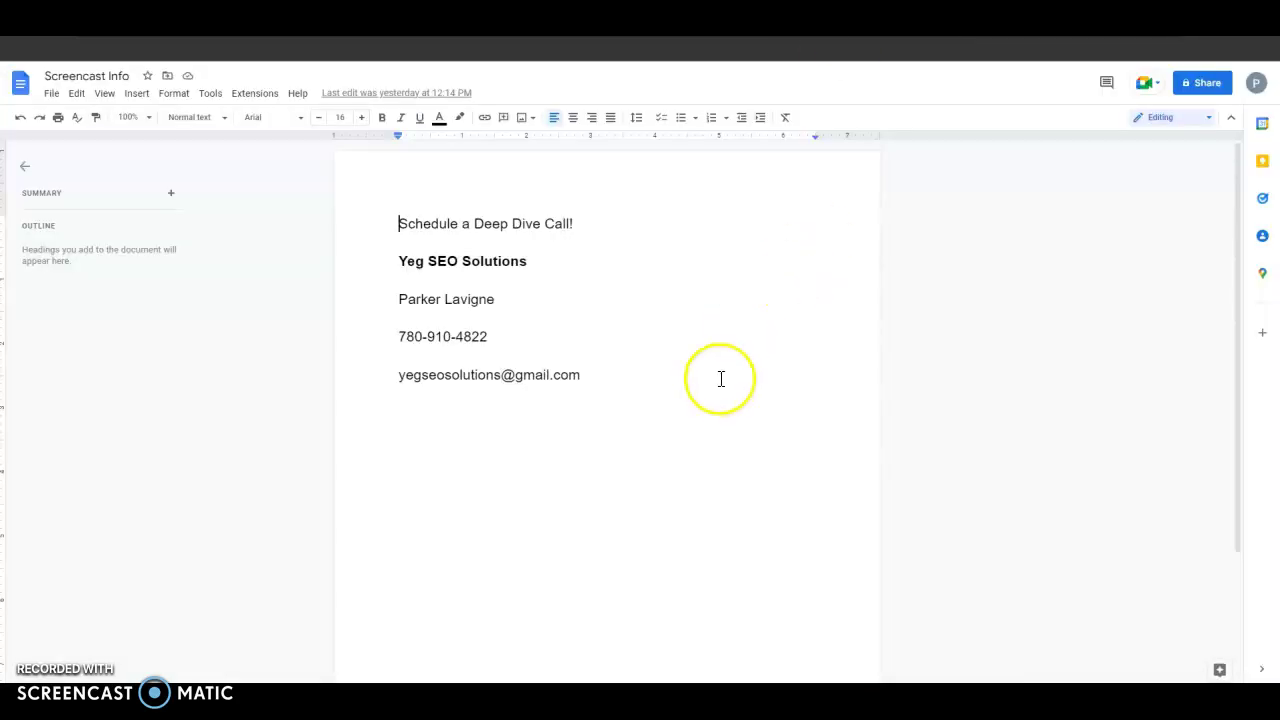